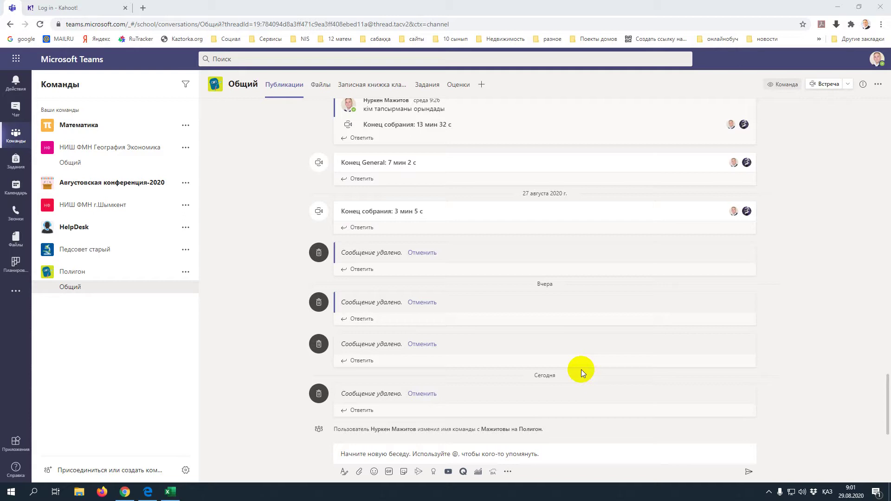
Switch to the Kahoot site and log in with the saved account credentials
{"action": "left_click", "coordinate": [86, 13]}
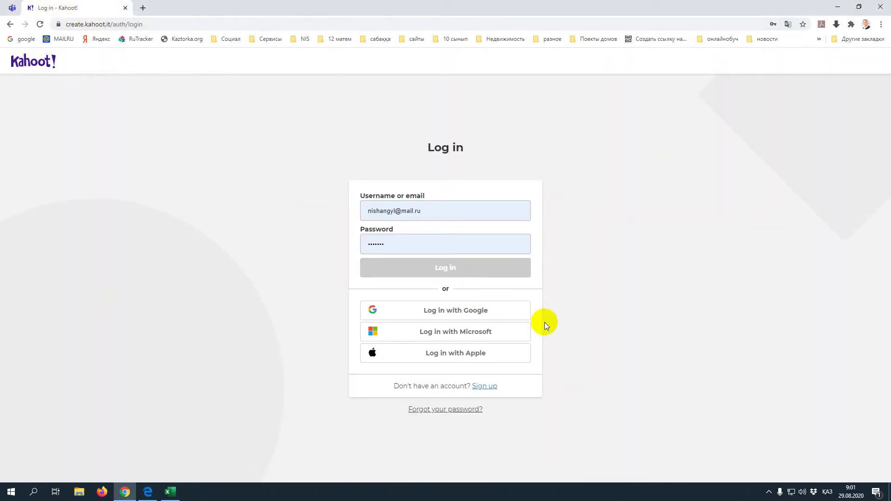
{"action": "left_click", "coordinate": [414, 208]}
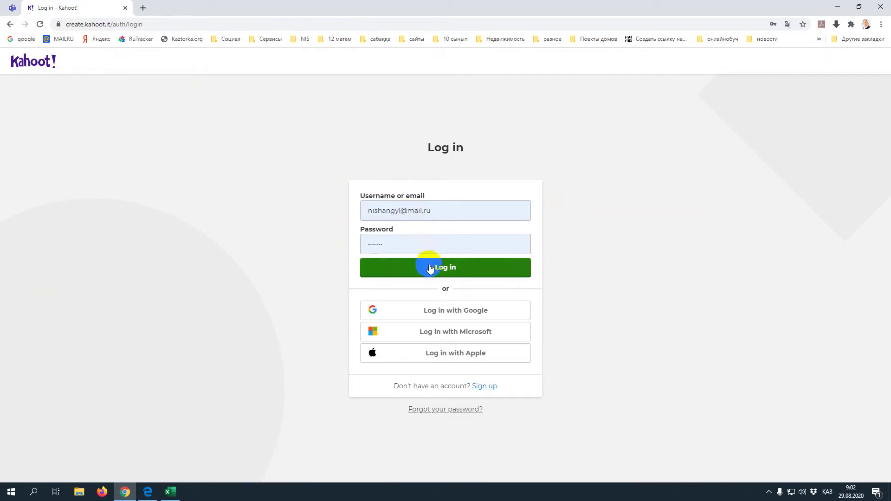
{"action": "left_click", "coordinate": [406, 210]}
{"action": "left_click", "coordinate": [398, 265]}
{"action": "left_click", "coordinate": [460, 268]}
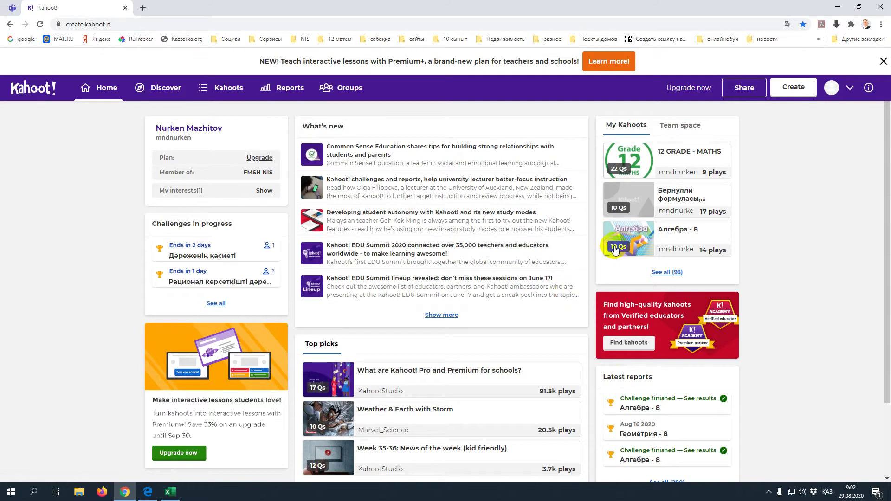
Open the full list of the account's own kahoots and look through the available quizzes
{"action": "left_click", "coordinate": [668, 272]}
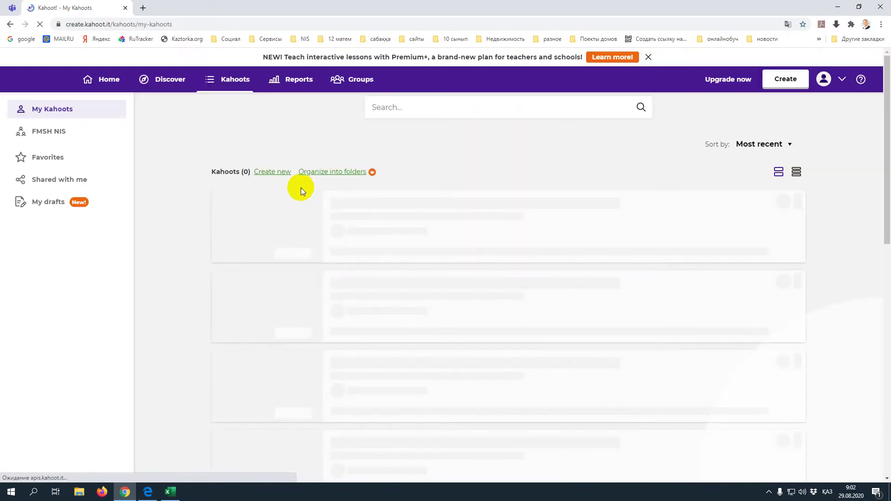
{"action": "scroll", "coordinate": [390, 274], "scroll_direction": "down", "scroll_amount": 1}
{"action": "scroll", "coordinate": [394, 271], "scroll_direction": "down", "scroll_amount": 9}
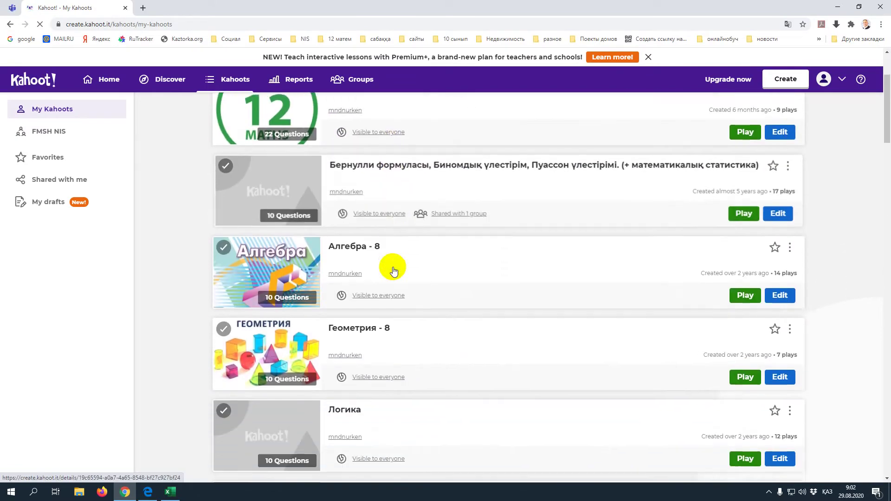
{"action": "scroll", "coordinate": [394, 270], "scroll_direction": "down", "scroll_amount": 13}
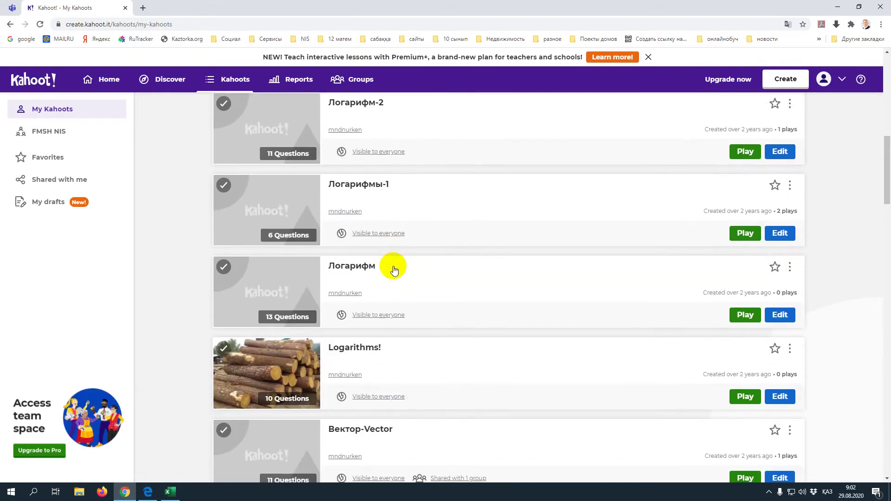
{"action": "scroll", "coordinate": [413, 282], "scroll_direction": "up", "scroll_amount": 13}
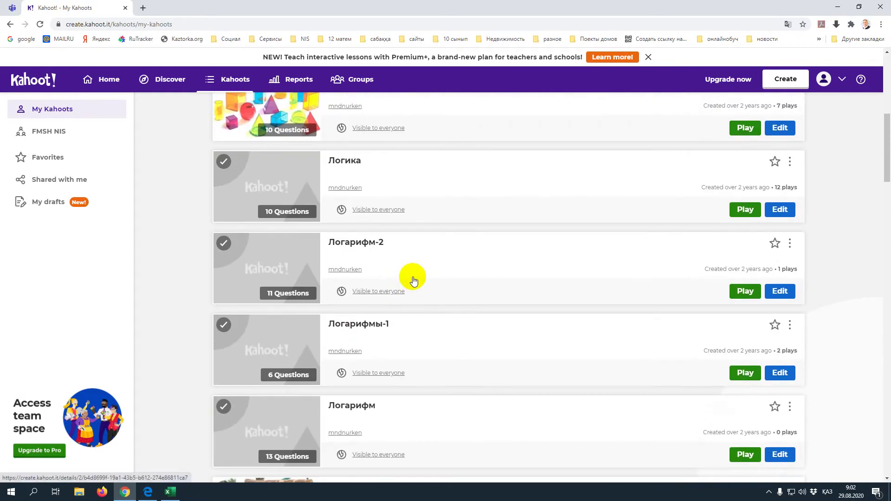
{"action": "scroll", "coordinate": [413, 282], "scroll_direction": "up", "scroll_amount": 3}
Switch to Microsoft Teams and add a Kahoot tab to the Общий channel of the Полигон team, publishing information about it in the channel
{"action": "left_click", "coordinate": [12, 7]}
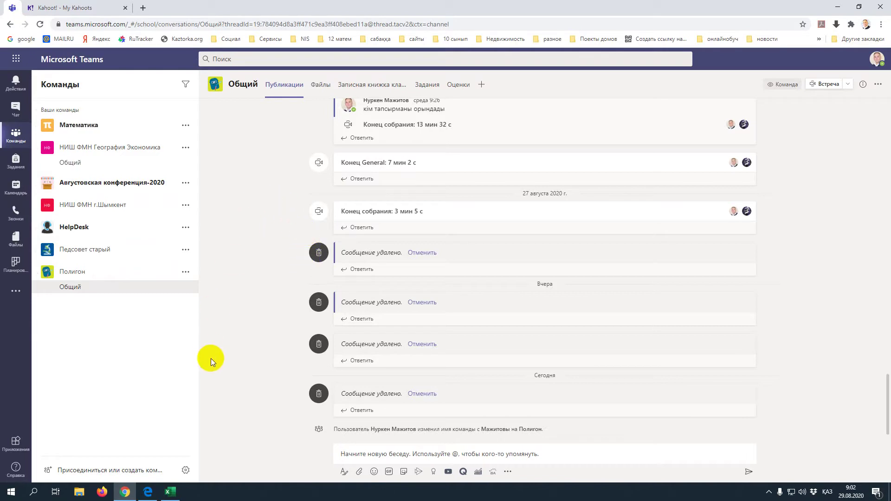
{"action": "left_click", "coordinate": [482, 85]}
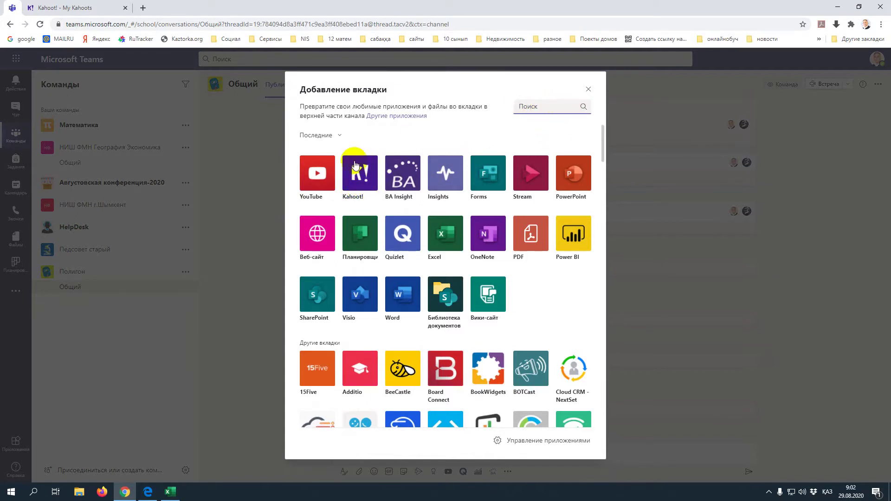
{"action": "key", "text": "Escape"}
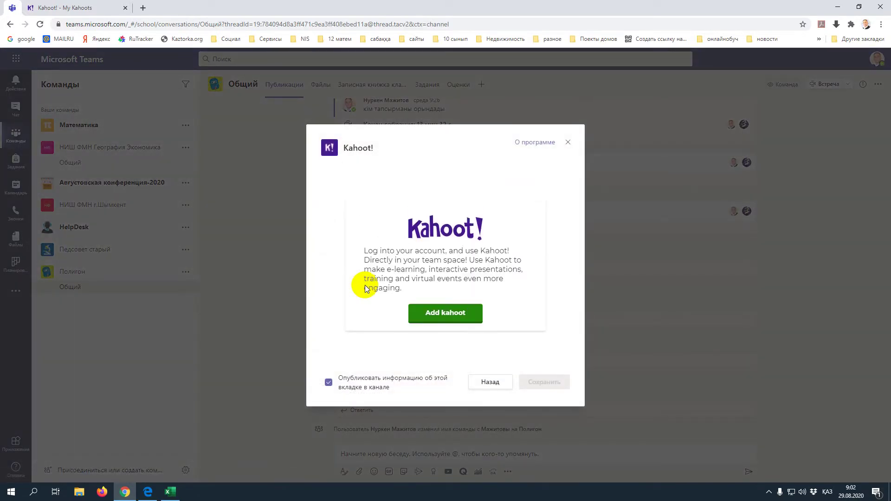
{"action": "left_click", "coordinate": [454, 315]}
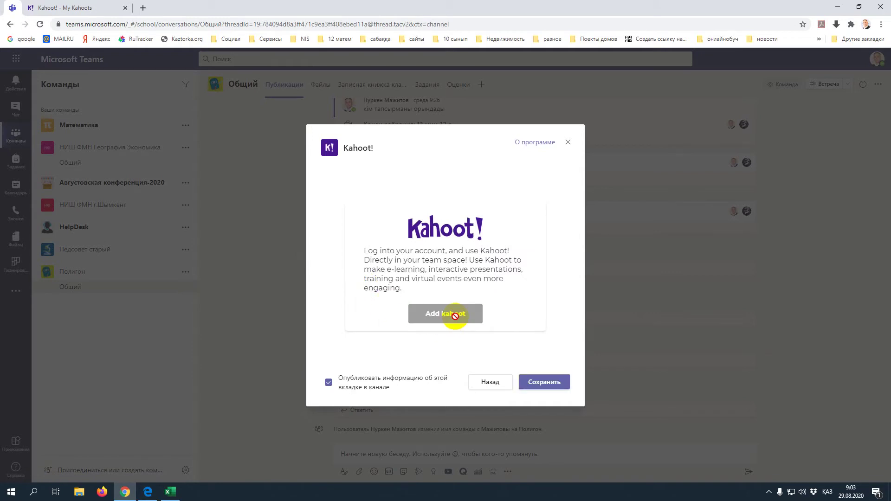
{"action": "left_click", "coordinate": [547, 382]}
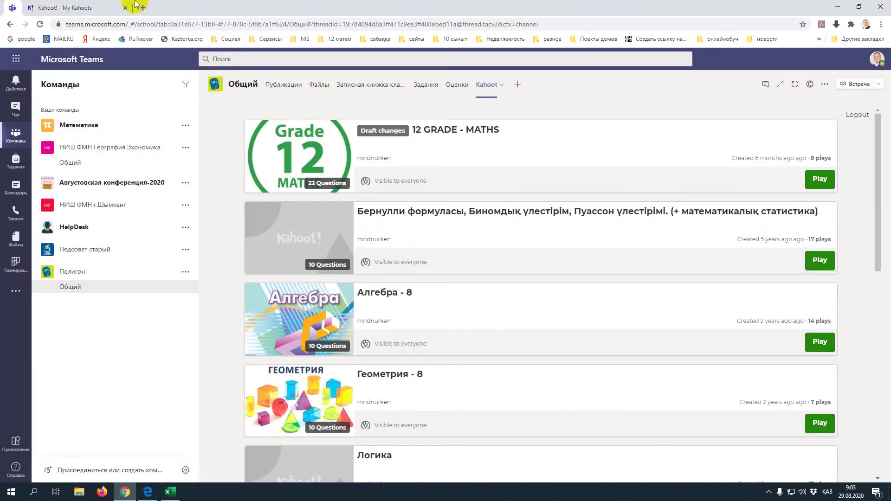
Compare the kahoot list on the Kahoot site with the one in the channel's Kahoot tab in Teams
{"action": "left_click", "coordinate": [65, 10]}
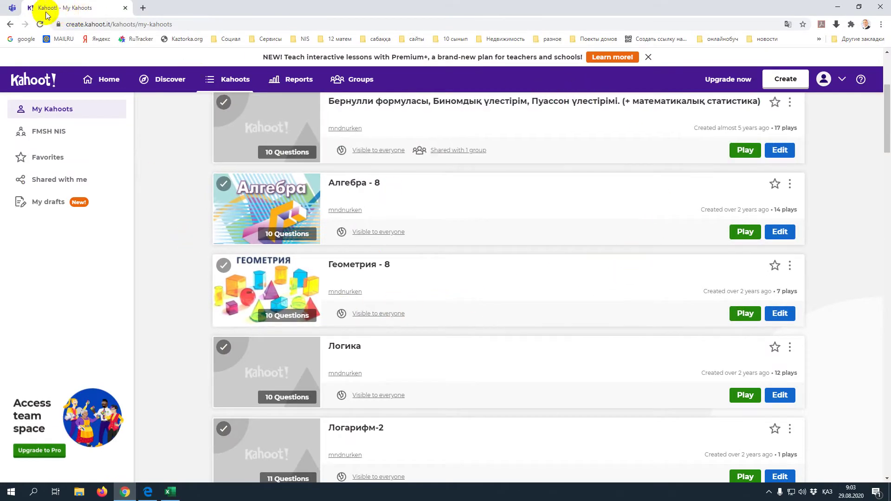
{"action": "left_click", "coordinate": [11, 7]}
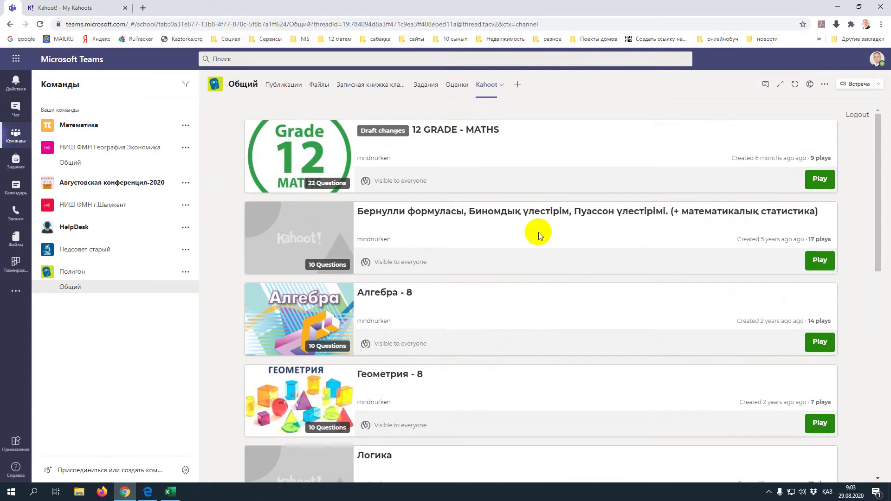
{"action": "scroll", "coordinate": [536, 258], "scroll_direction": "down", "scroll_amount": 5}
{"action": "scroll", "coordinate": [535, 272], "scroll_direction": "up", "scroll_amount": 5}
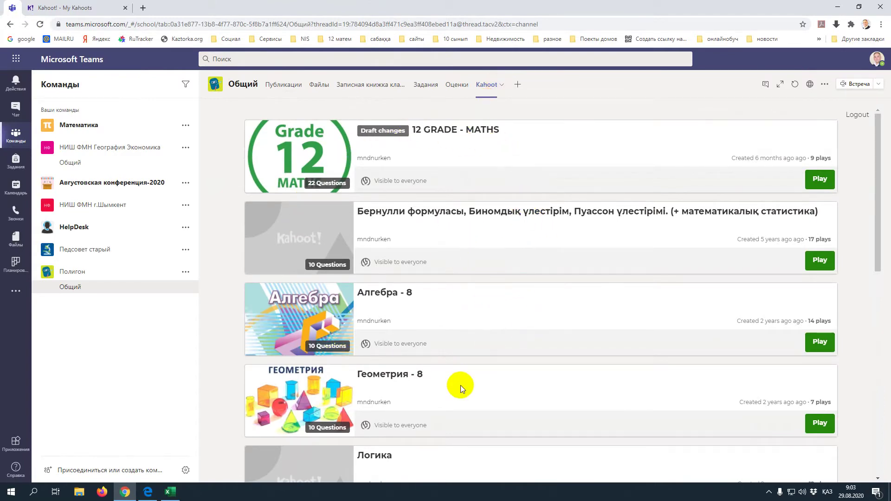
{"action": "left_click", "coordinate": [65, 8]}
{"action": "left_click", "coordinate": [12, 7]}
Load more kahoots in the channel's Kahoot tab and open the play options for the quiz Призманың көлемі
{"action": "scroll", "coordinate": [508, 299], "scroll_direction": "down", "scroll_amount": 10}
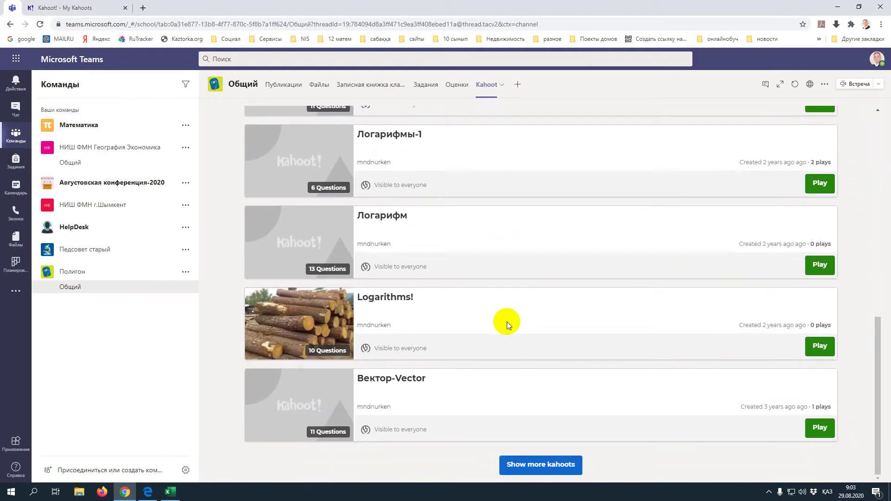
{"action": "left_click", "coordinate": [538, 466]}
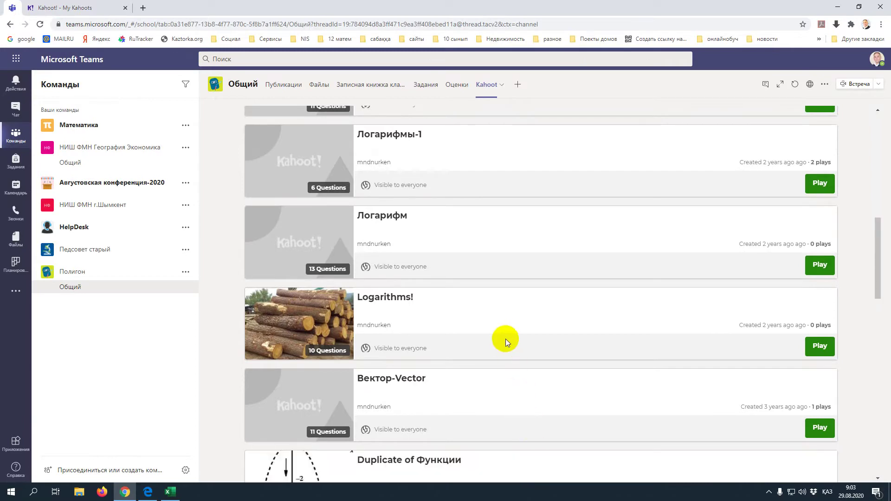
{"action": "scroll", "coordinate": [454, 287], "scroll_direction": "down", "scroll_amount": 15}
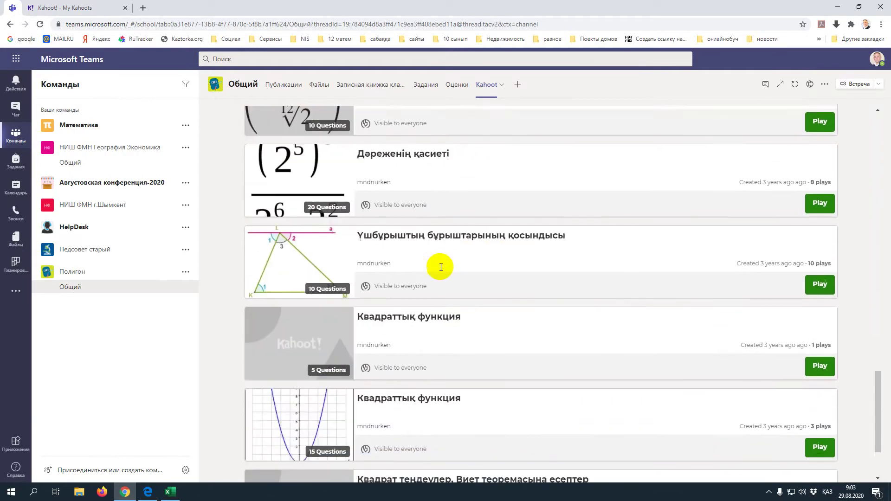
{"action": "scroll", "coordinate": [441, 267], "scroll_direction": "down", "scroll_amount": 3}
{"action": "left_click", "coordinate": [537, 464]}
{"action": "scroll", "coordinate": [502, 353], "scroll_direction": "down", "scroll_amount": 15}
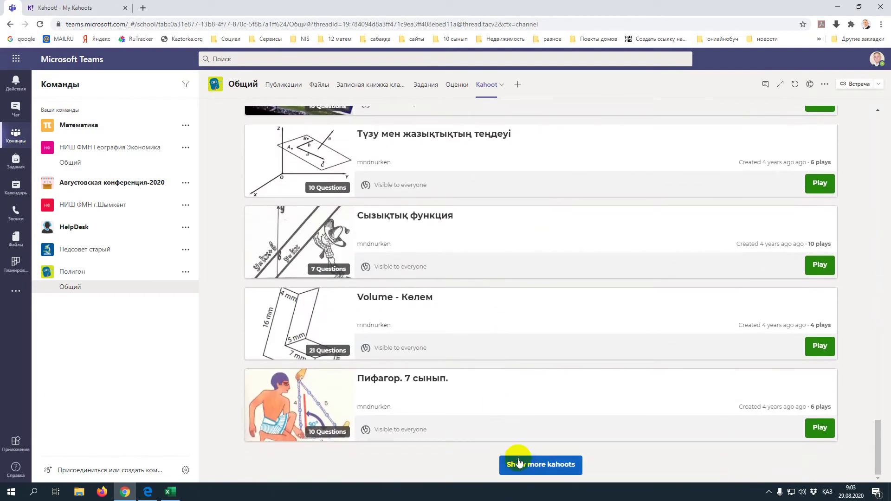
{"action": "left_click", "coordinate": [523, 459]}
{"action": "scroll", "coordinate": [497, 312], "scroll_direction": "down", "scroll_amount": 15}
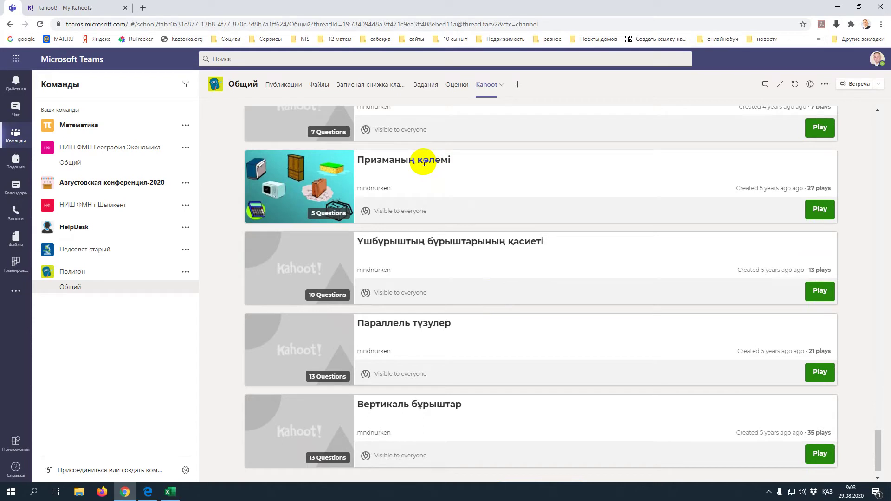
{"action": "left_click", "coordinate": [822, 210]}
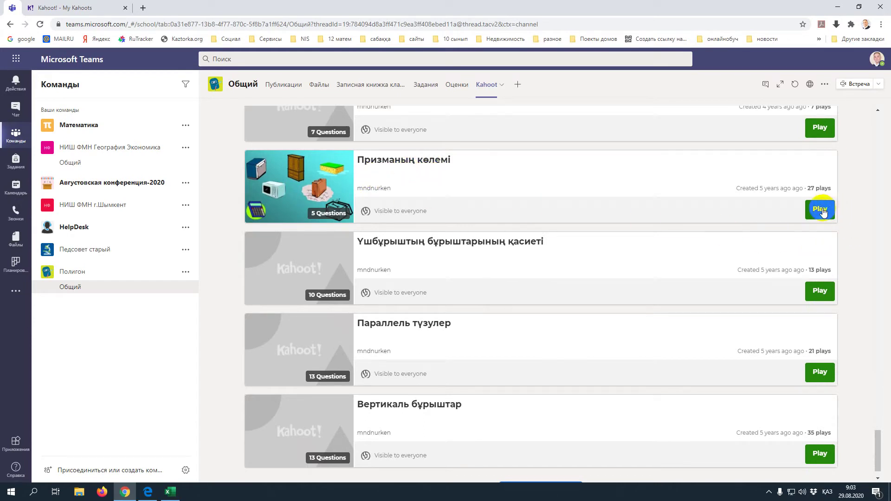
{"action": "left_click", "coordinate": [822, 209]}
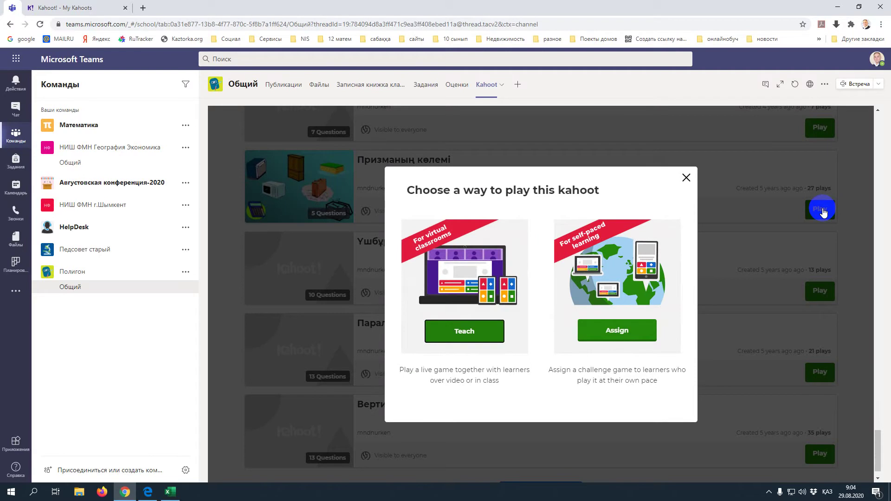
Assign the quiz to the channel as a challenge due Tue 1 Sep at 12:00 PM with the question timer on, and open the channel posts
{"action": "left_click", "coordinate": [624, 335]}
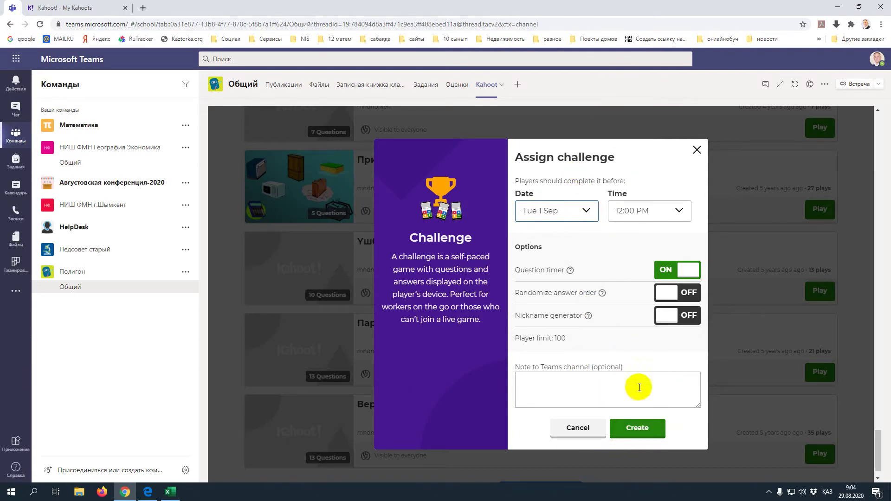
{"action": "left_click", "coordinate": [633, 432]}
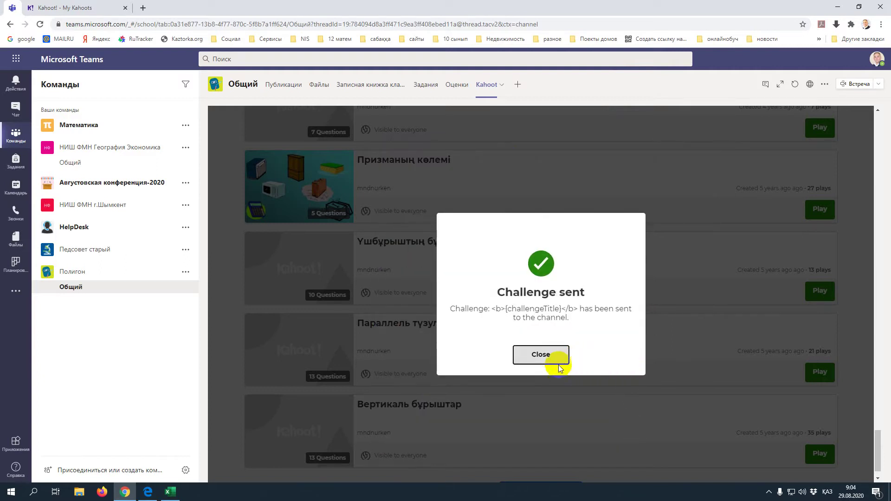
{"action": "left_click", "coordinate": [539, 356]}
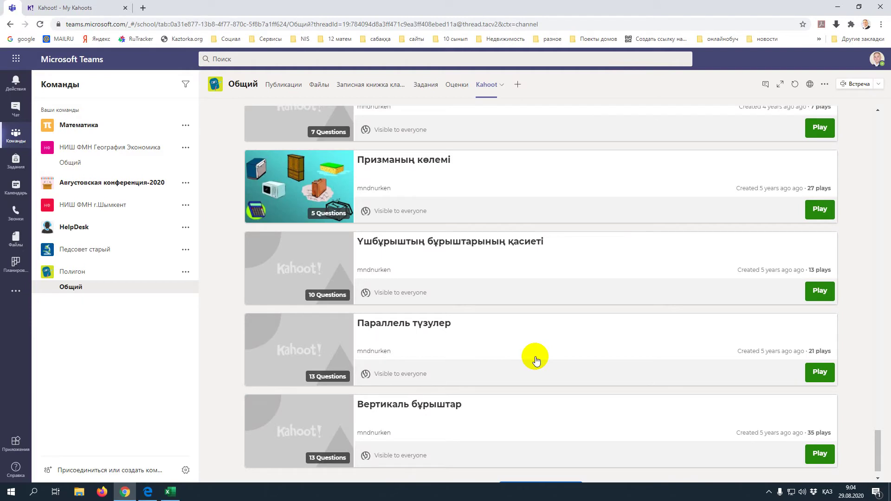
{"action": "left_click", "coordinate": [283, 85]}
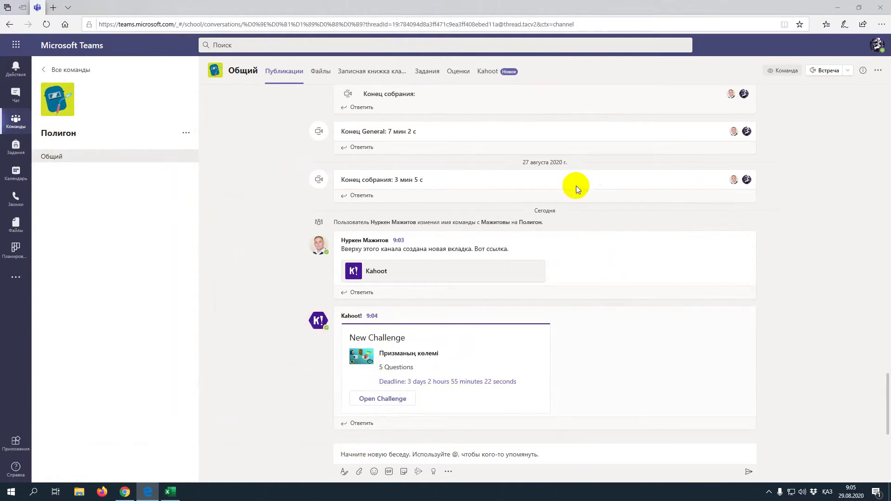
Check the login options of the channel's Kahoot tab from the student account in Edge, and return to the channel posts
{"action": "left_click", "coordinate": [489, 71]}
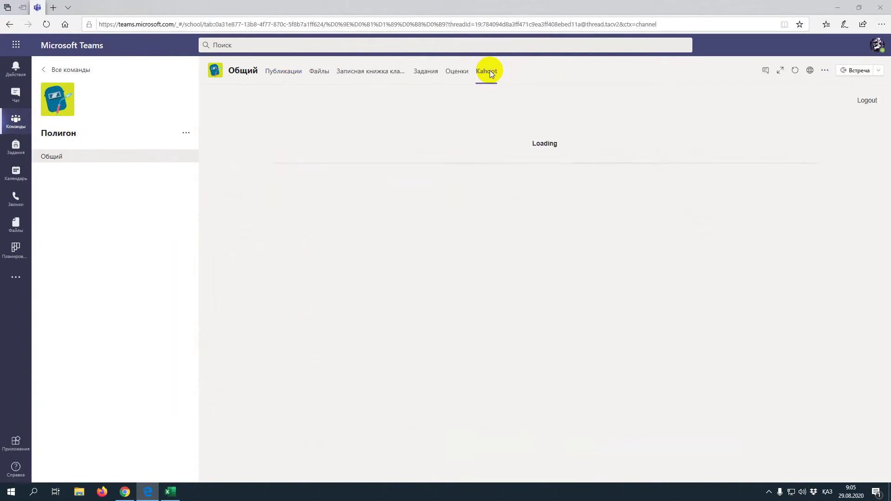
{"action": "left_click", "coordinate": [537, 308]}
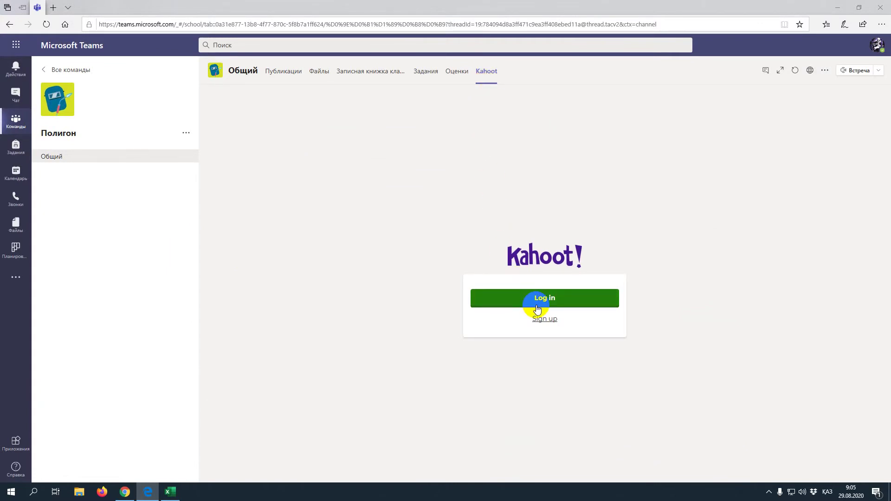
{"action": "left_click", "coordinate": [542, 305]}
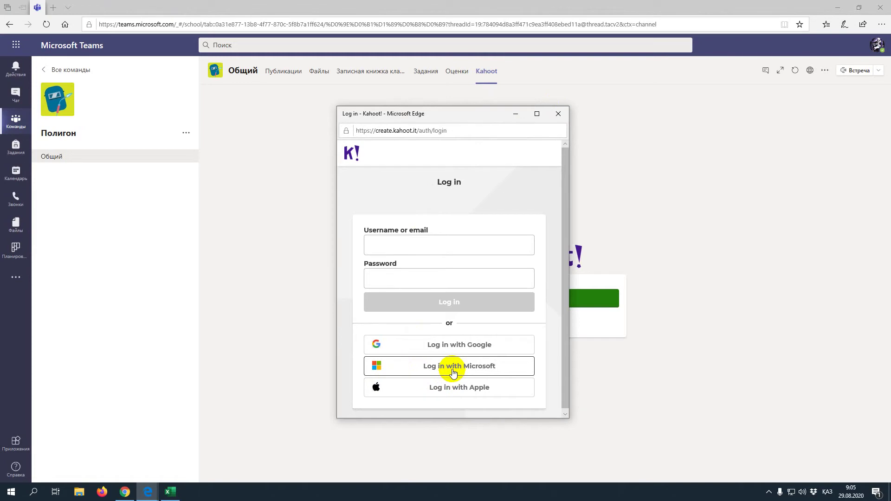
{"action": "left_click", "coordinate": [558, 115]}
{"action": "left_click", "coordinate": [288, 74]}
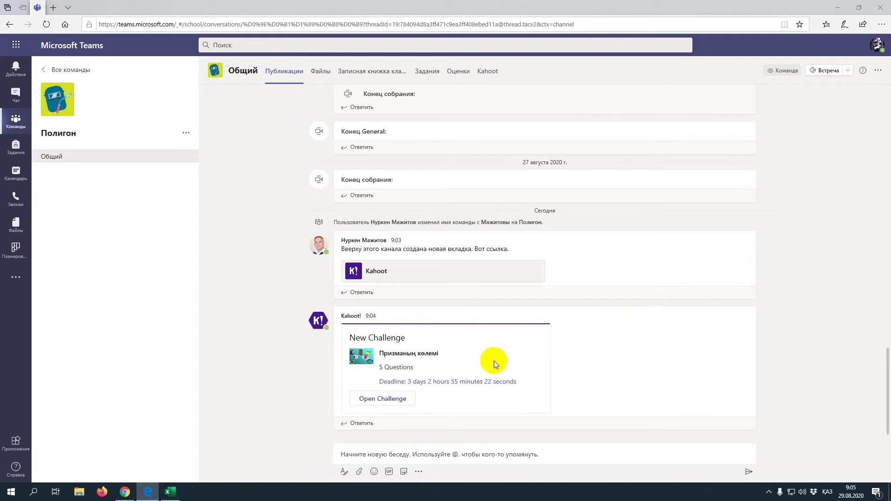
Open the Призманың көлемі challenge from the channel post and join the game with the player's nickname
{"action": "left_click", "coordinate": [384, 398]}
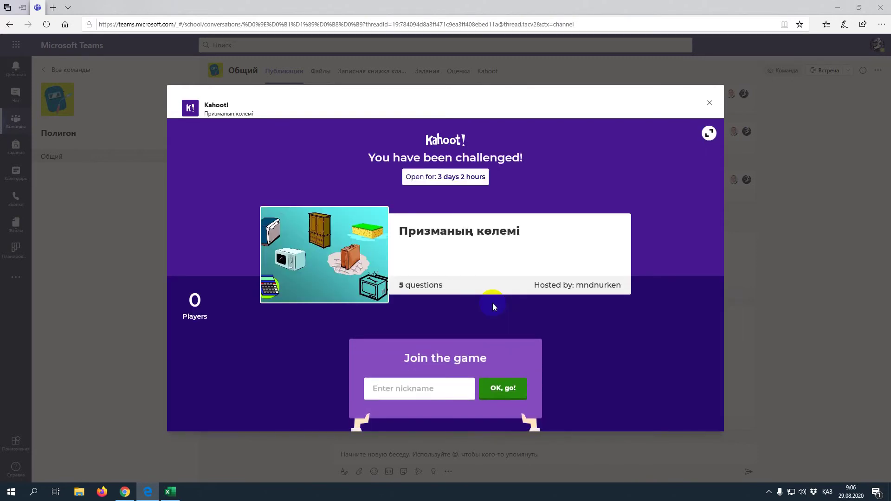
{"action": "left_click", "coordinate": [392, 391]}
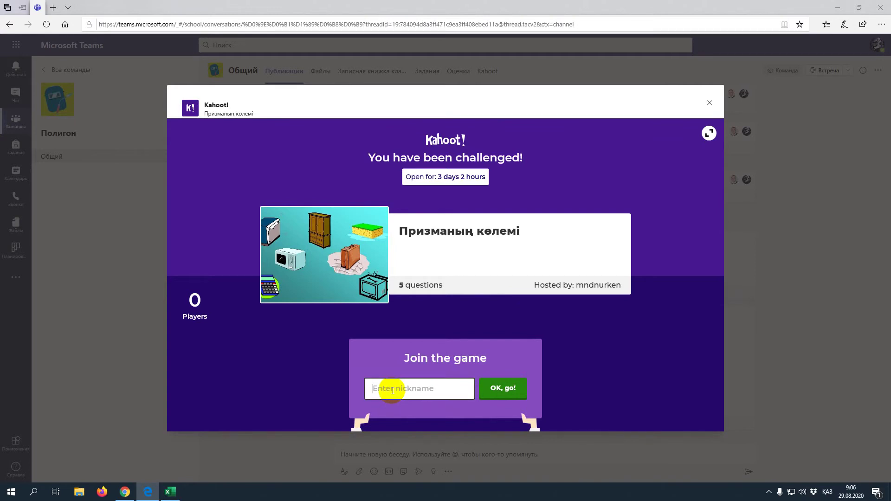
{"action": "type", "text": "Назерке"}
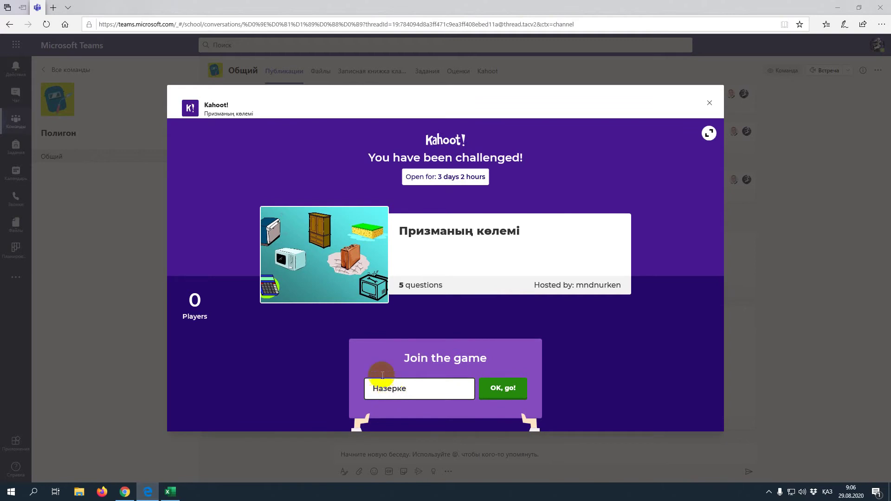
{"action": "left_click", "coordinate": [501, 388]}
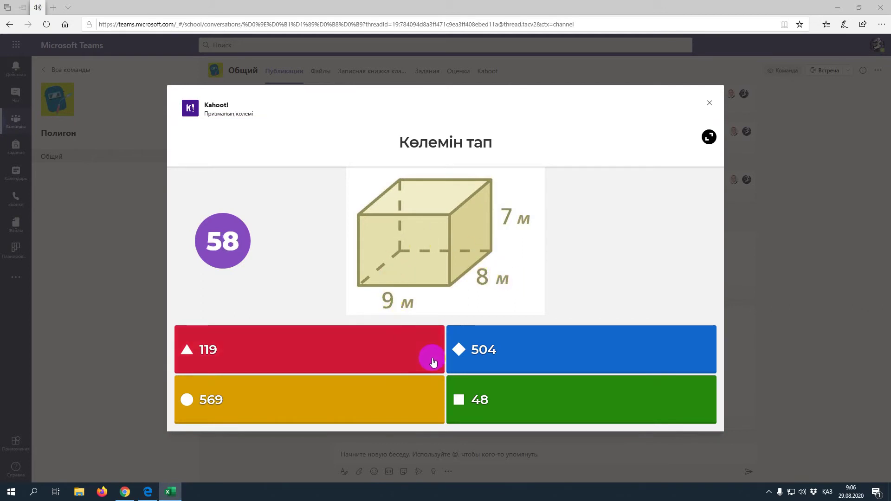
Answer the first two Көлемін тап questions with 504 and 120, and continue past the scoreboard to the third question
{"action": "left_click", "coordinate": [492, 353]}
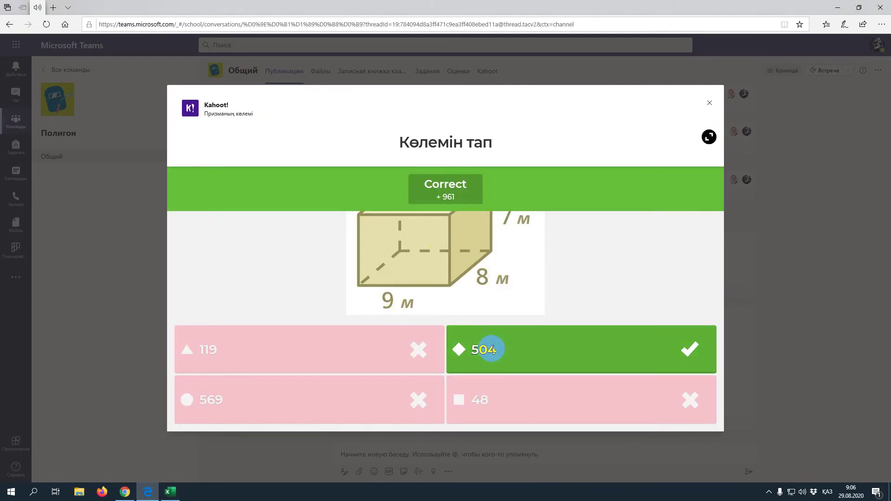
{"action": "left_click", "coordinate": [690, 240]}
{"action": "left_click", "coordinate": [698, 194]}
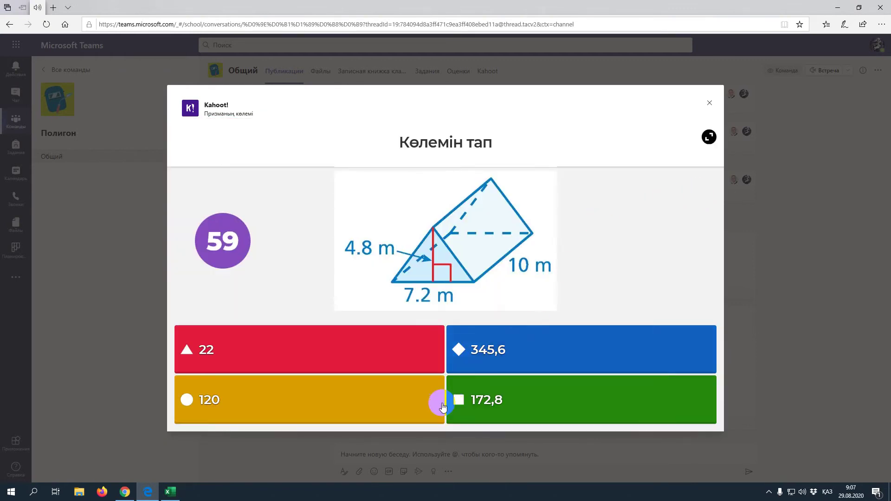
{"action": "left_click", "coordinate": [295, 388]}
{"action": "left_click", "coordinate": [693, 232]}
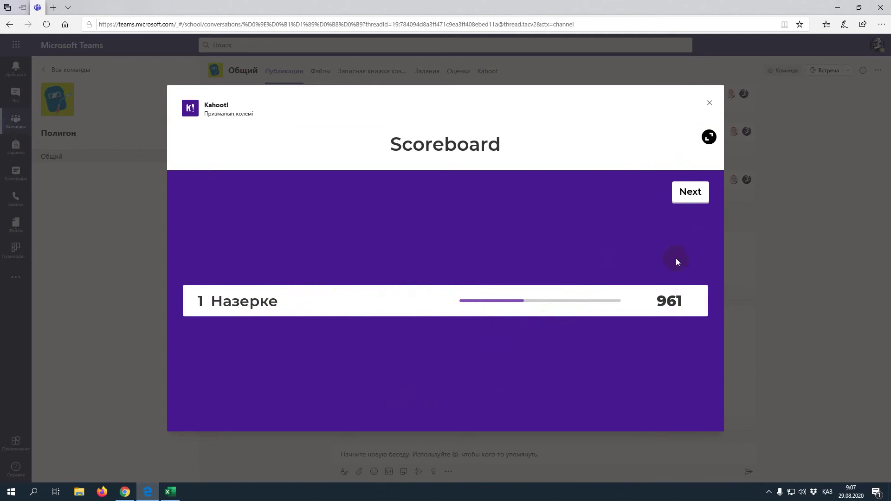
{"action": "left_click", "coordinate": [690, 201]}
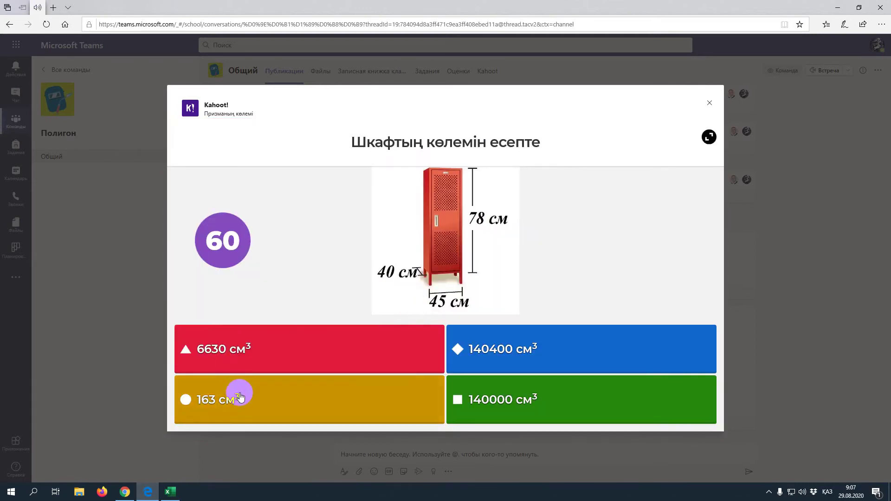
Answer the Шкафтың көлемін есепте question with 140400 см³ and the Қағаздың көлемін есепте question with 17920 см³, and continue to the last question
{"action": "left_click", "coordinate": [556, 350]}
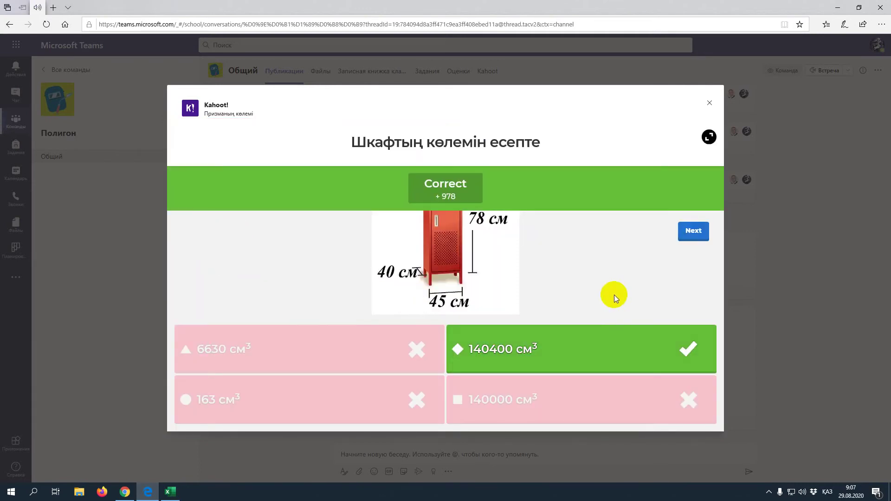
{"action": "left_click", "coordinate": [693, 231]}
{"action": "left_click", "coordinate": [691, 194]}
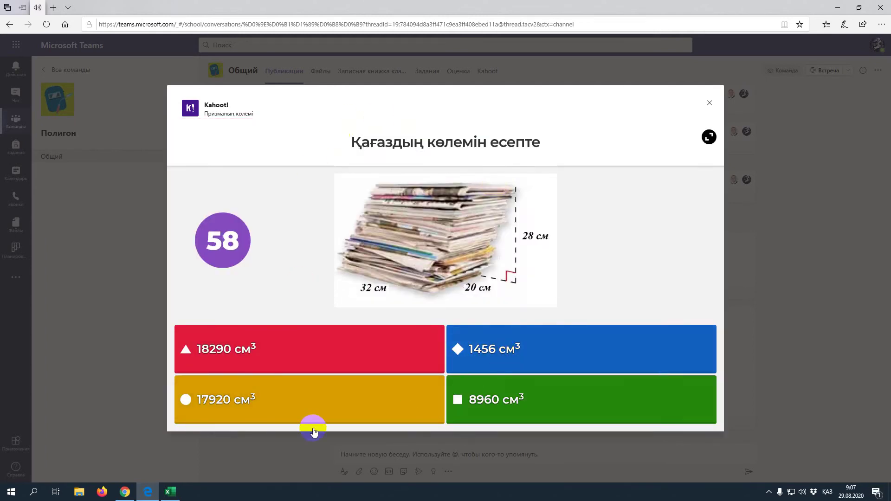
{"action": "left_click", "coordinate": [274, 402]}
{"action": "left_click", "coordinate": [692, 230]}
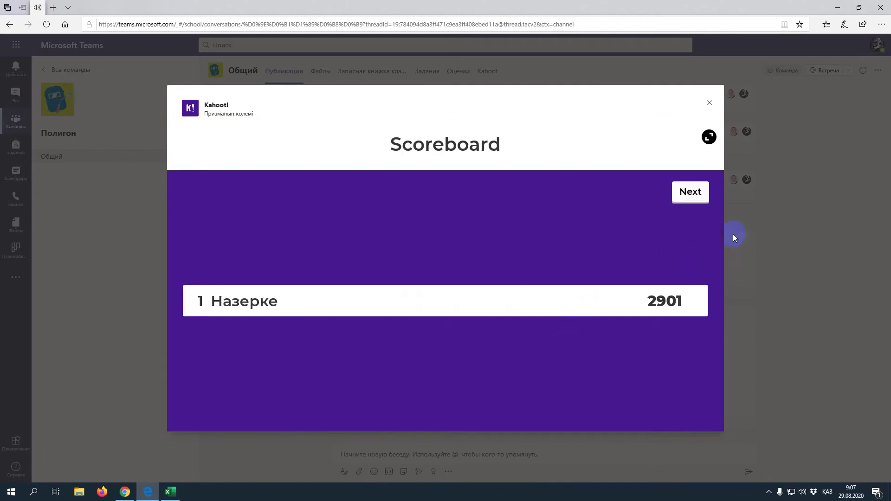
{"action": "left_click", "coordinate": [691, 192]}
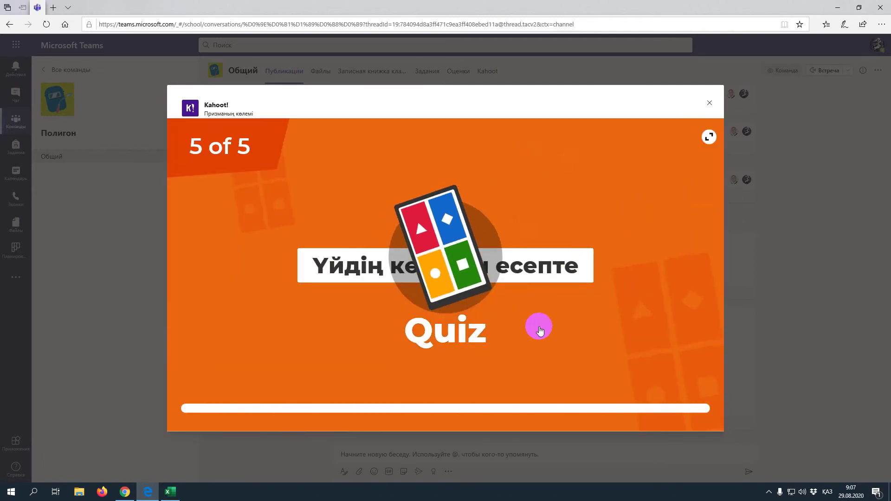
Answer the last question, Үйдің көлемін есепте, check the final scoreboard and close the challenge window
{"action": "left_click", "coordinate": [489, 331]}
{"action": "left_click", "coordinate": [693, 230]}
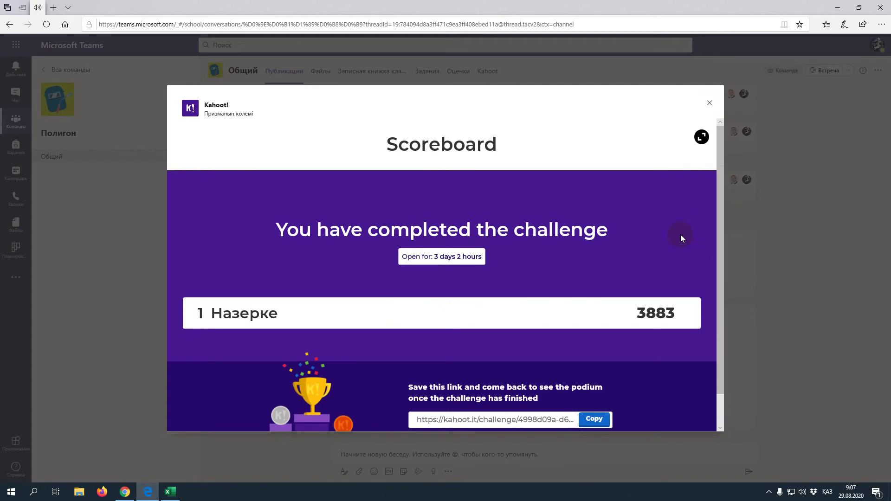
{"action": "scroll", "coordinate": [624, 249], "scroll_direction": "down", "scroll_amount": 1}
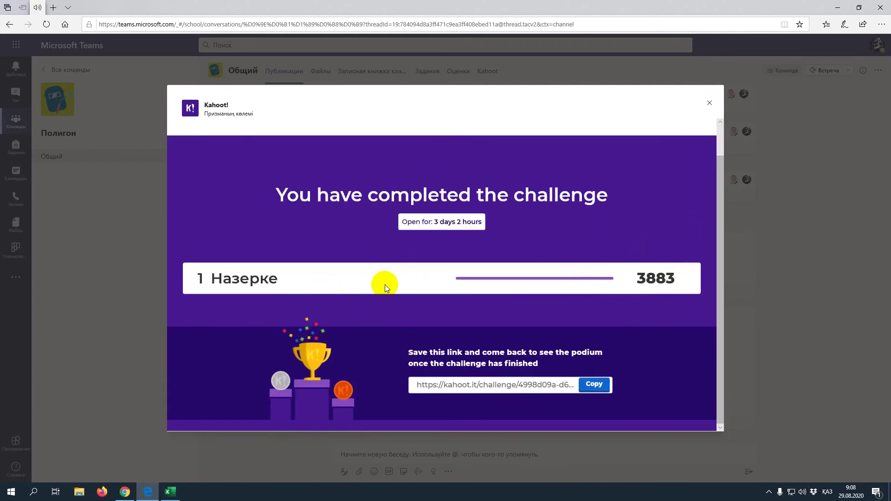
{"action": "left_click_drag", "start_coordinate": [690, 280], "coordinate": [665, 281]}
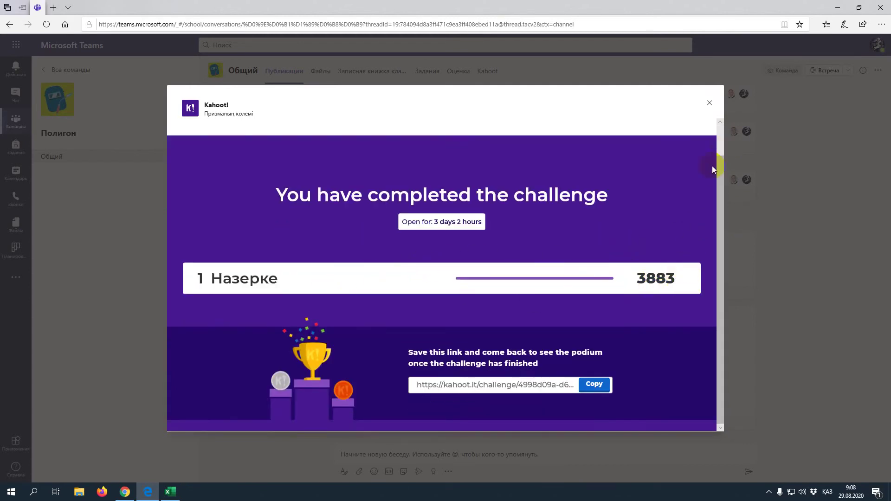
{"action": "left_click", "coordinate": [710, 103]}
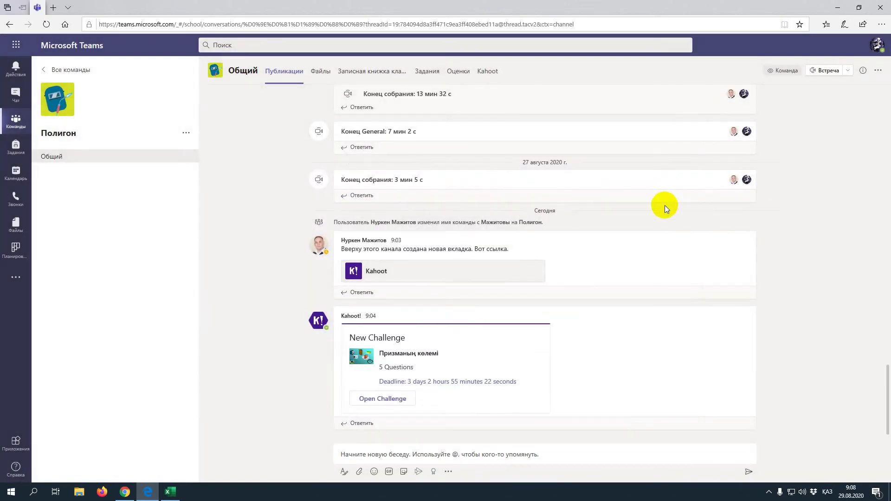
Switch to the teacher's Kahoot page in Chrome and open the summary report of the Призманың көлемі challenge
{"action": "left_click", "coordinate": [839, 8]}
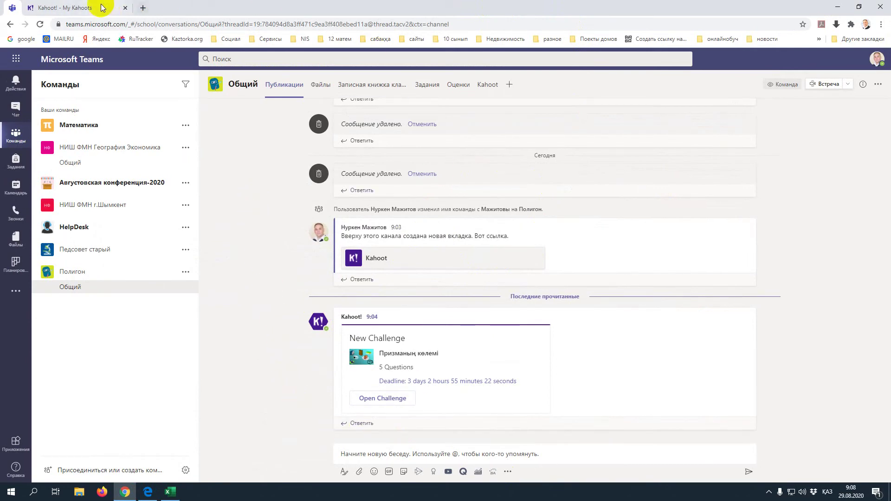
{"action": "left_click", "coordinate": [86, 9]}
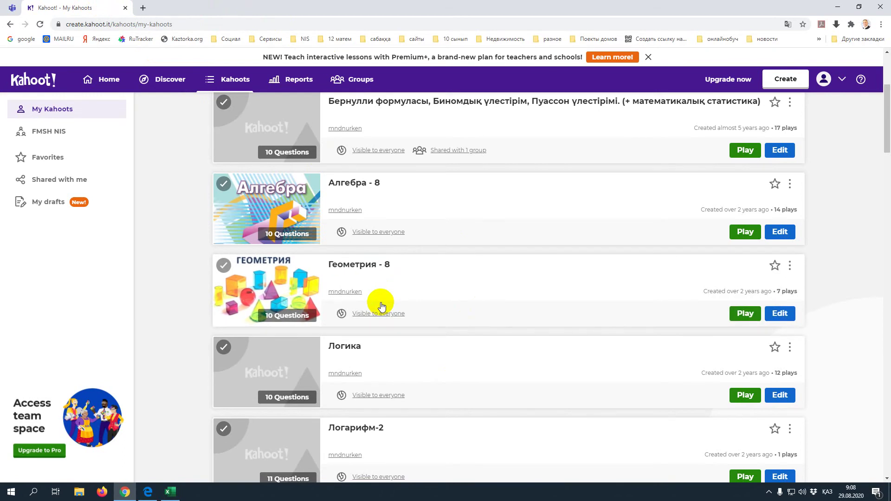
{"action": "left_click", "coordinate": [294, 81]}
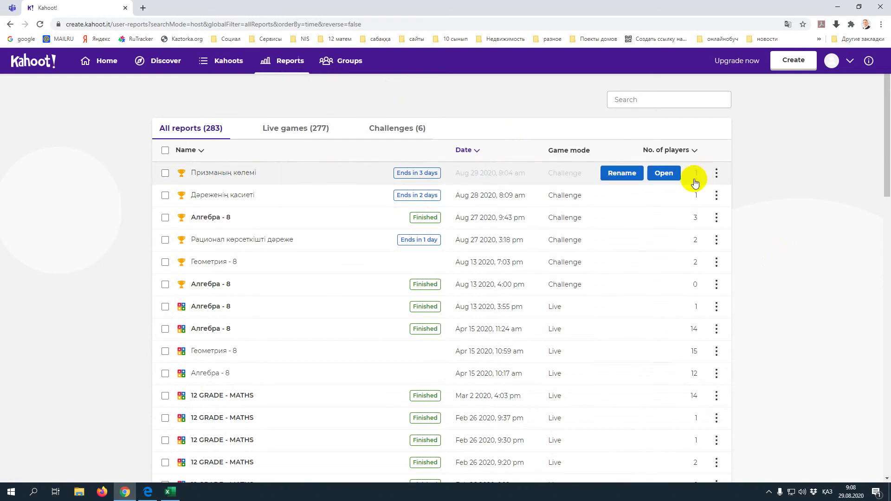
{"action": "left_click", "coordinate": [661, 179]}
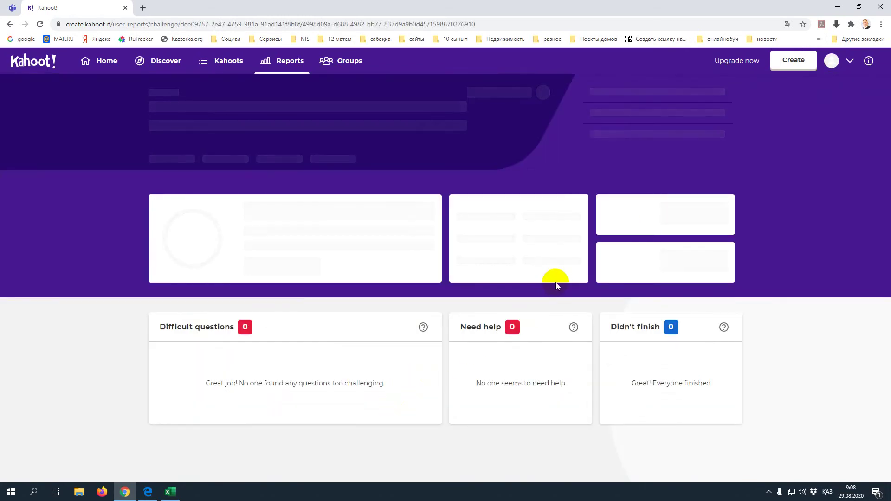
{"action": "left_click", "coordinate": [179, 163]}
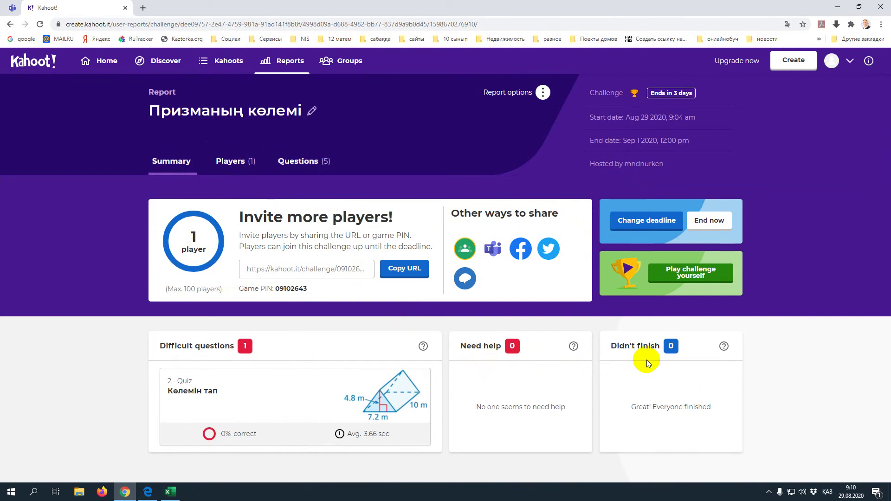
Download the Призманың көлемі challenge report to the computer and open the workbook Призманың көлемі.xlsx in Excel
{"action": "left_click", "coordinate": [544, 93]}
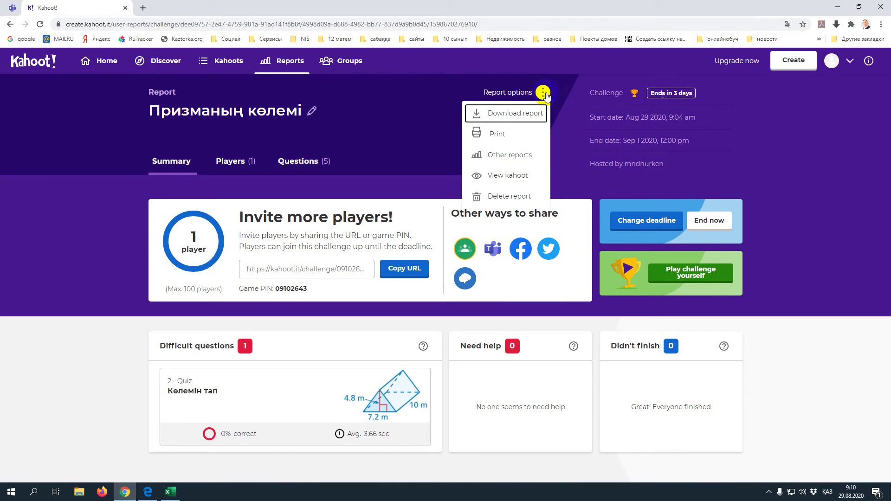
{"action": "left_click", "coordinate": [507, 115]}
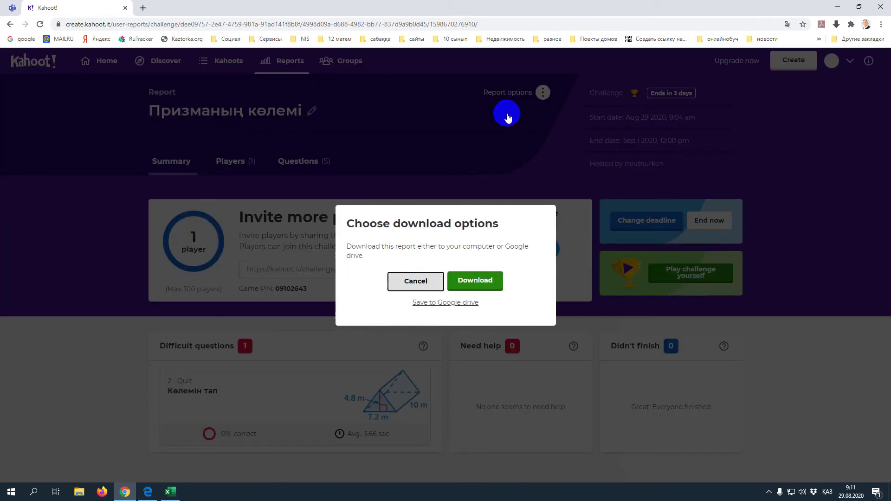
{"action": "left_click", "coordinate": [470, 283]}
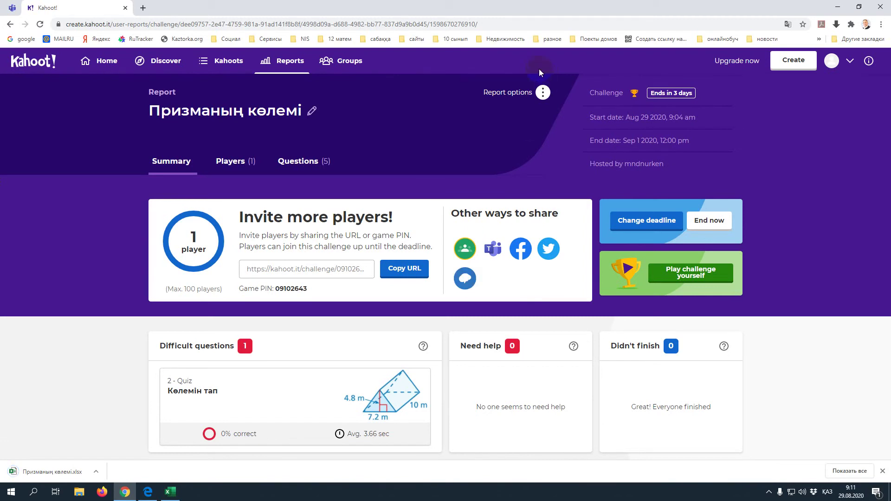
{"action": "left_click", "coordinate": [97, 472]}
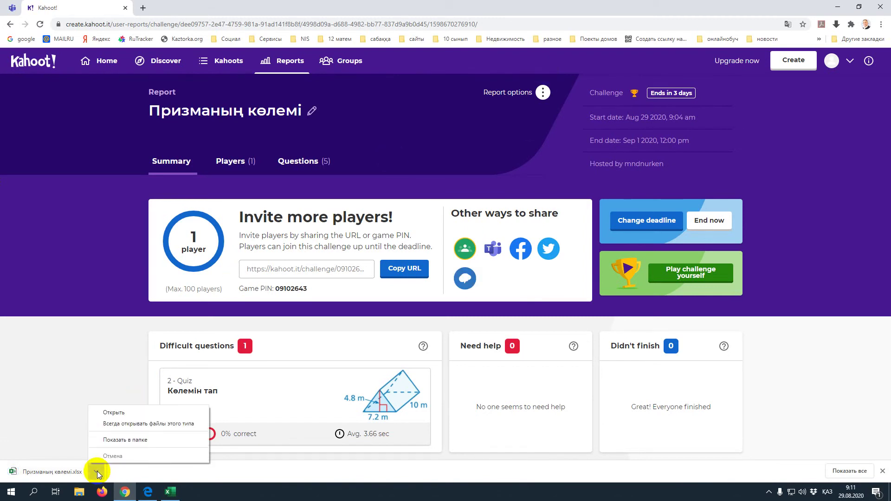
{"action": "left_click", "coordinate": [138, 413]}
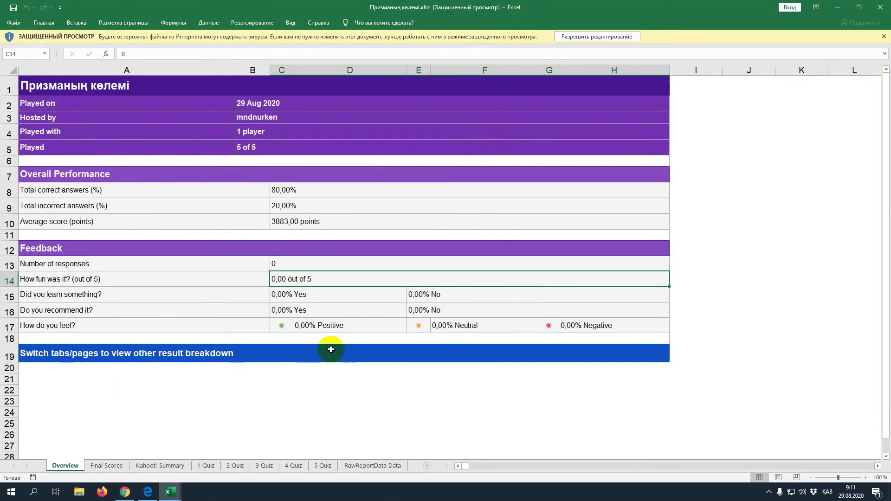
Review the Overview sheet of the report workbook and open the Final Scores sheet
{"action": "scroll", "coordinate": [275, 330], "scroll_direction": "down", "scroll_amount": 2}
{"action": "scroll", "coordinate": [276, 329], "scroll_direction": "up", "scroll_amount": 2}
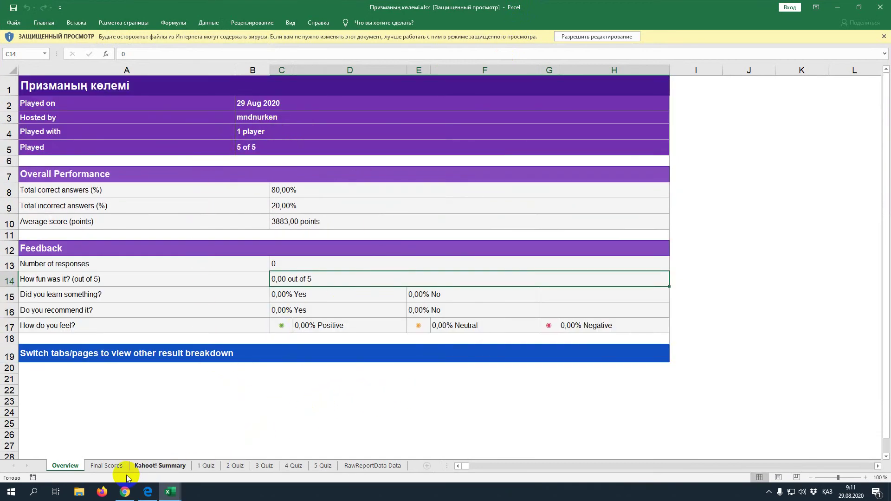
{"action": "left_click", "coordinate": [106, 466]}
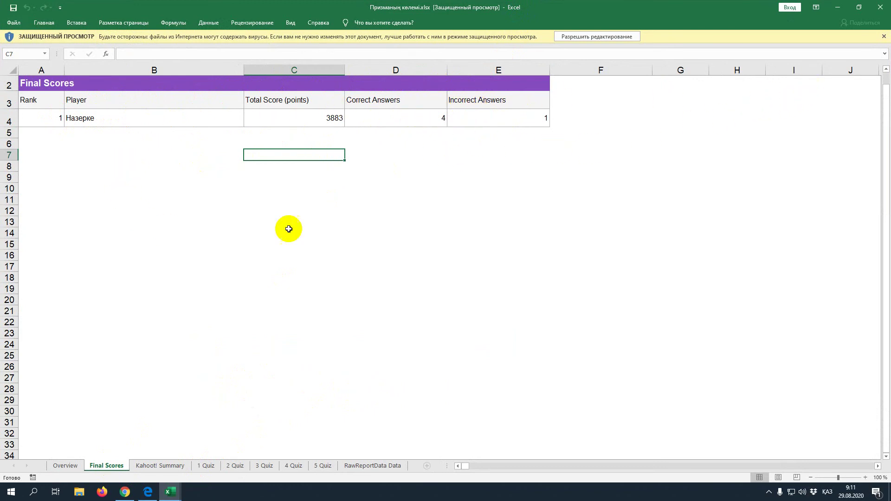
Examine the player's points and answers for questions Q1 to Q5 on the Kahoot! Summary sheet
{"action": "left_click", "coordinate": [168, 466]}
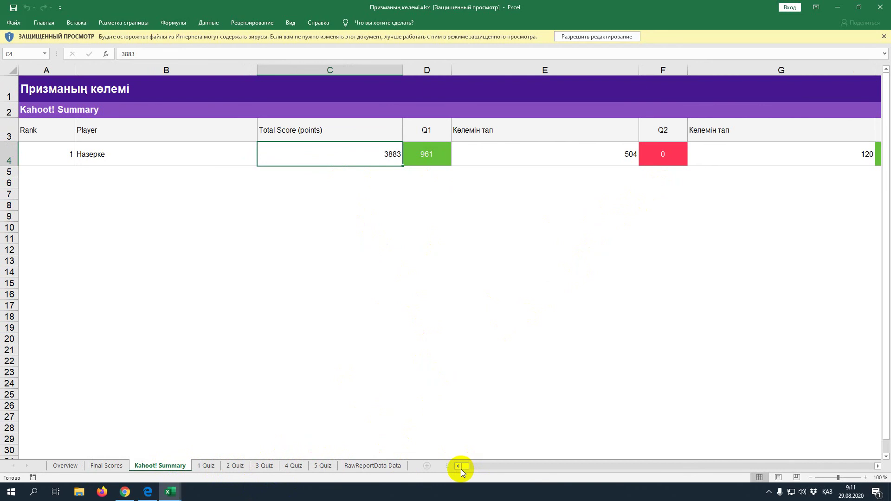
{"action": "mouse_move", "coordinate": [462, 467]}
{"action": "left_mouse_down"}
{"action": "mouse_move", "coordinate": [470, 468]}
{"action": "mouse_move", "coordinate": [458, 465]}
{"action": "left_mouse_up"}
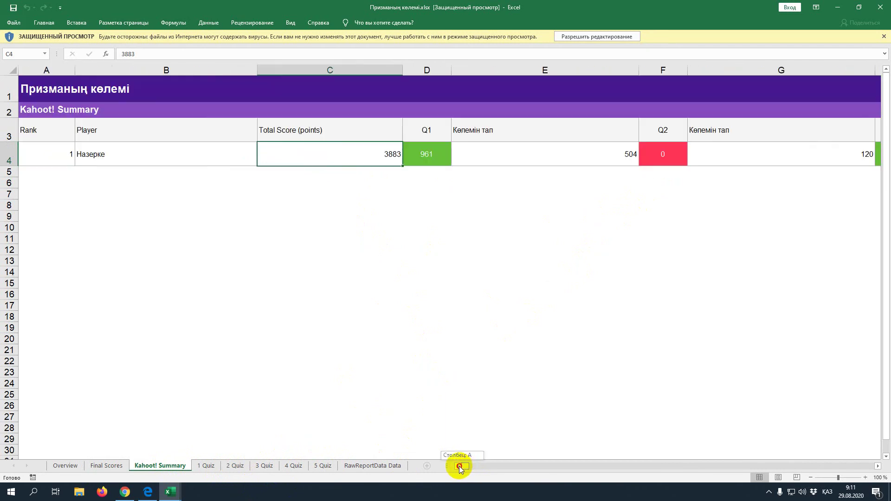
{"action": "left_click_drag", "start_coordinate": [493, 160], "coordinate": [656, 155]}
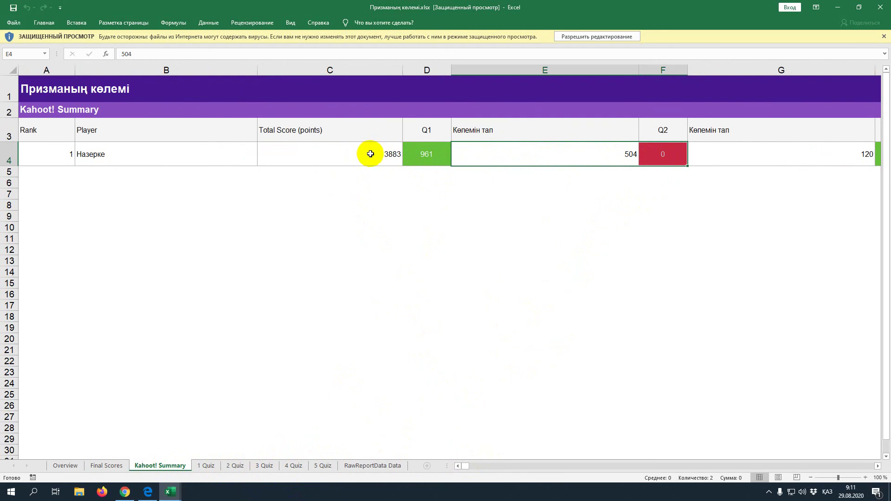
{"action": "left_click", "coordinate": [879, 467]}
{"action": "left_click", "coordinate": [878, 466]}
{"action": "left_click", "coordinate": [879, 466]}
{"action": "left_click", "coordinate": [878, 467]}
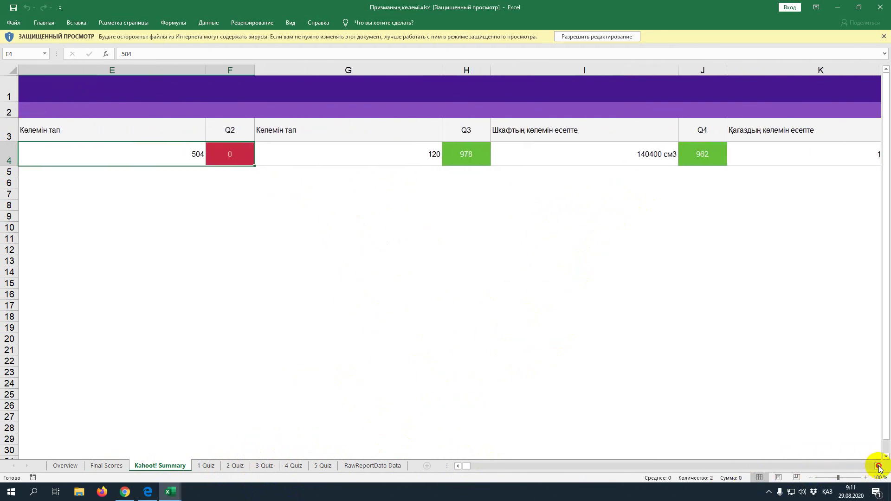
{"action": "left_click", "coordinate": [878, 466]}
{"action": "left_click", "coordinate": [878, 466]}
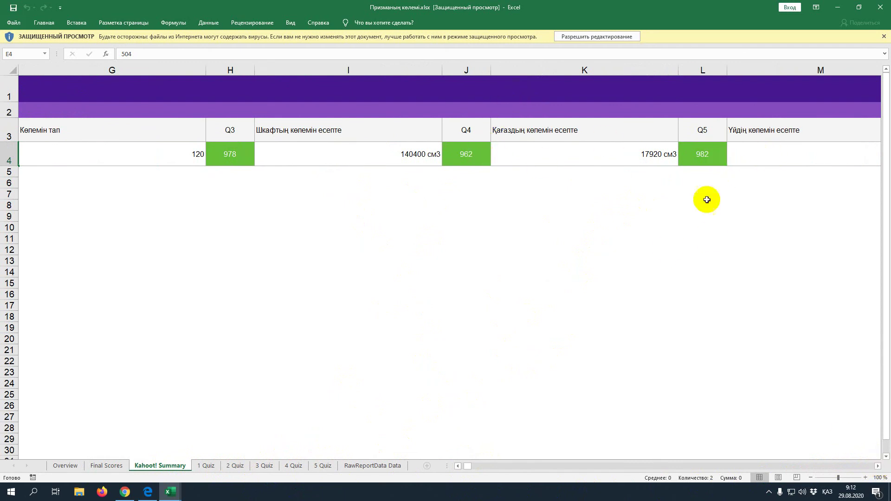
{"action": "left_click", "coordinate": [457, 466]}
{"action": "left_click", "coordinate": [457, 466]}
{"action": "left_click", "coordinate": [457, 466]}
{"action": "left_click", "coordinate": [458, 466]}
{"action": "left_click", "coordinate": [457, 466]}
{"action": "left_click", "coordinate": [458, 466]}
{"action": "left_click", "coordinate": [294, 207]}
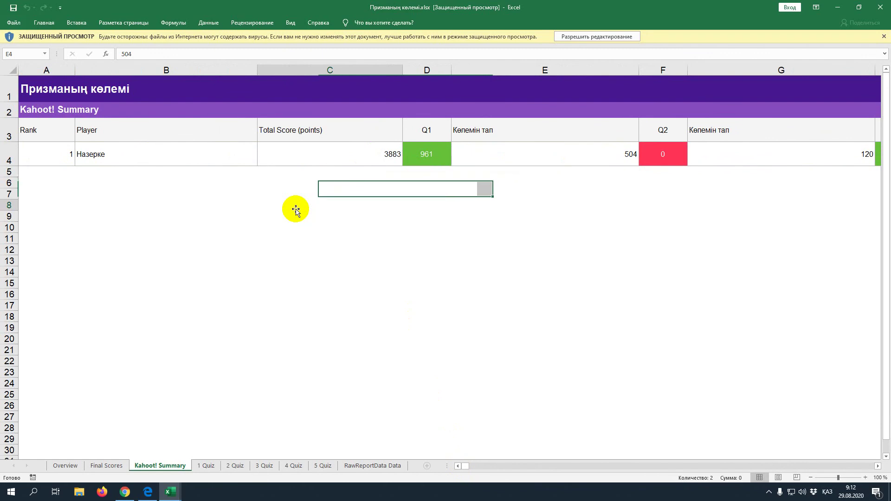
Close the report workbook and return to the channel posts in Microsoft Teams in Chrome
{"action": "left_click", "coordinate": [880, 7]}
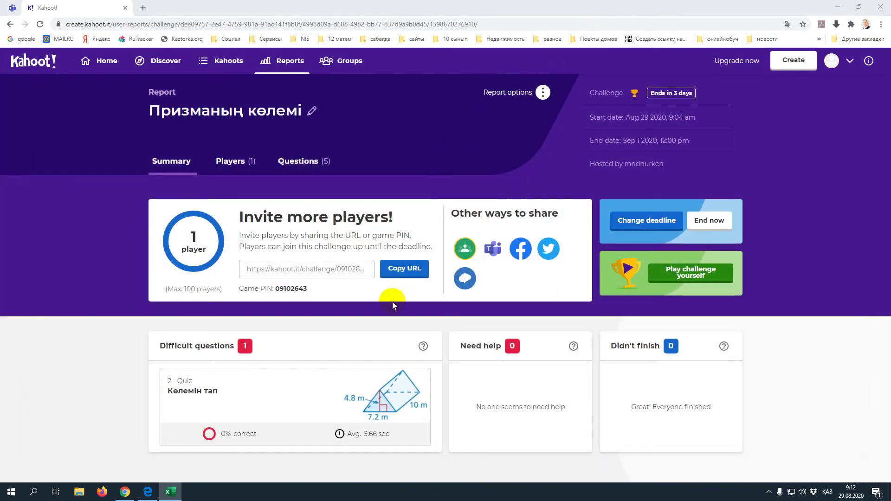
{"action": "left_click", "coordinate": [11, 7]}
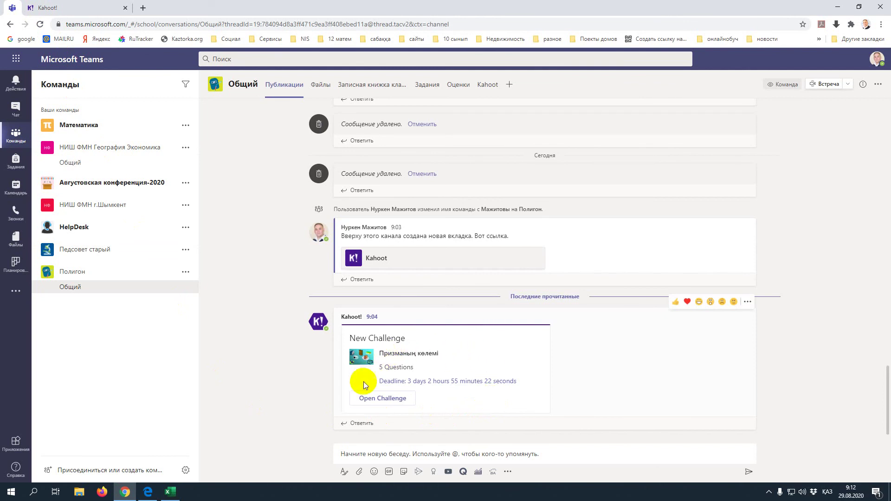